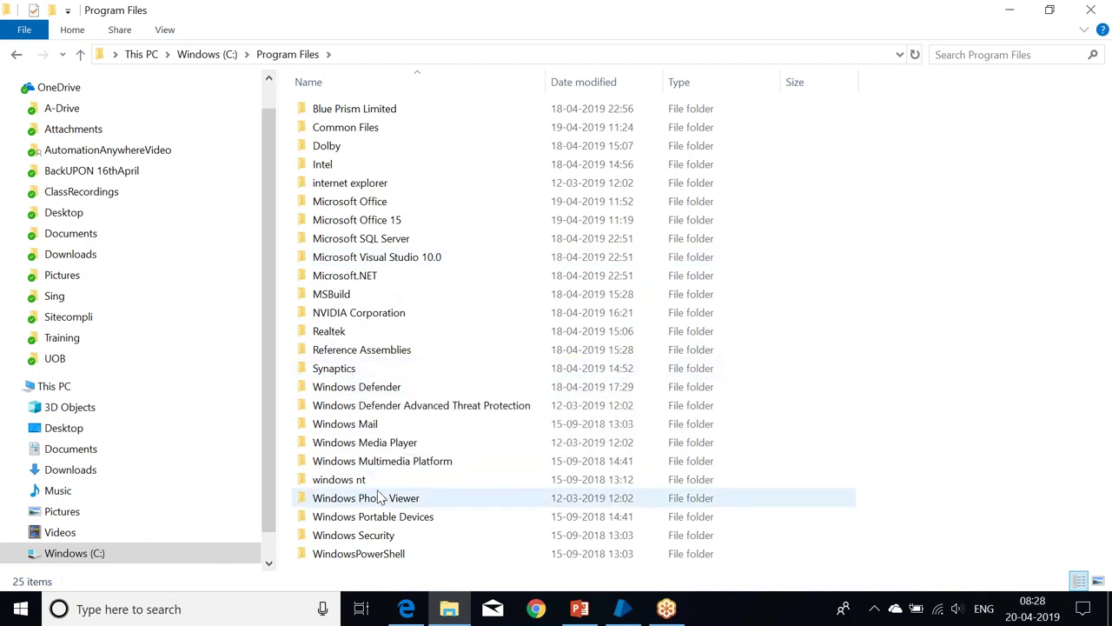
Open the Blue Prism Automate program folder inside Blue Prism Limited and launch the BPServer application.
left_click(355, 113)
double_click(354, 116)
double_click(356, 113)
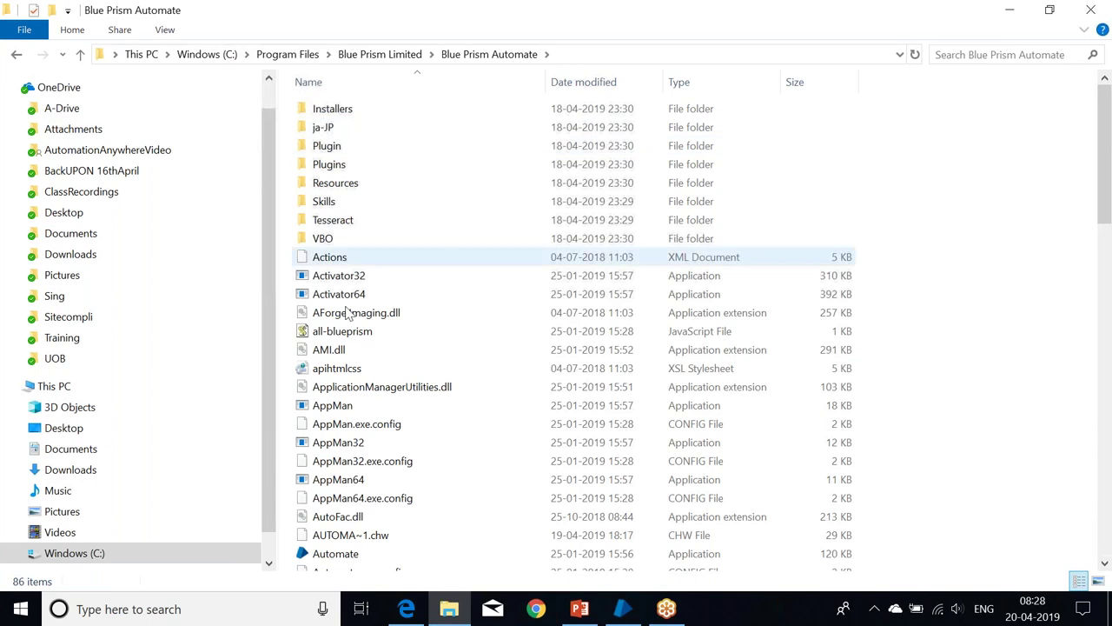
scroll(355, 409, "down", 1)
scroll(352, 409, "down", 10)
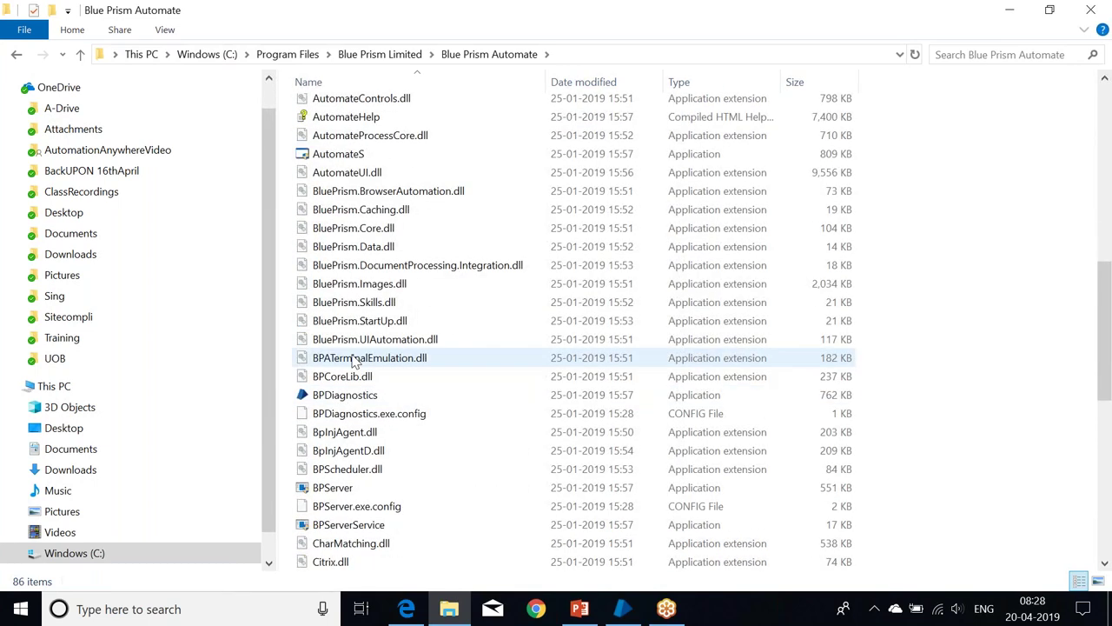
double_click(342, 490)
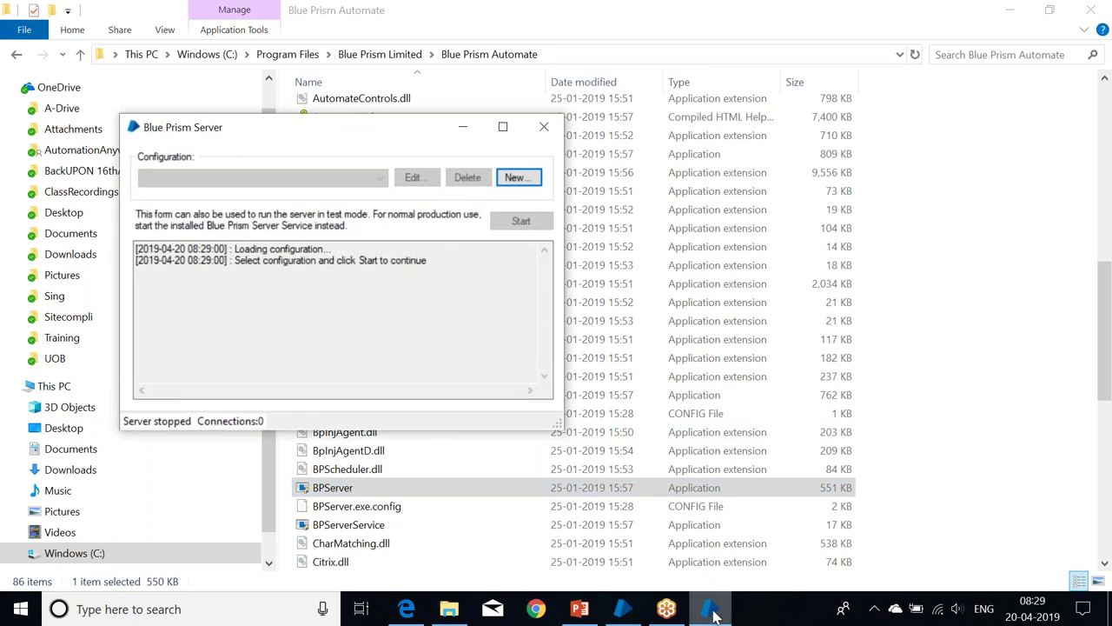
Switch to the main Blue Prism window, sign out of the current session and minimize the window.
left_click(623, 610)
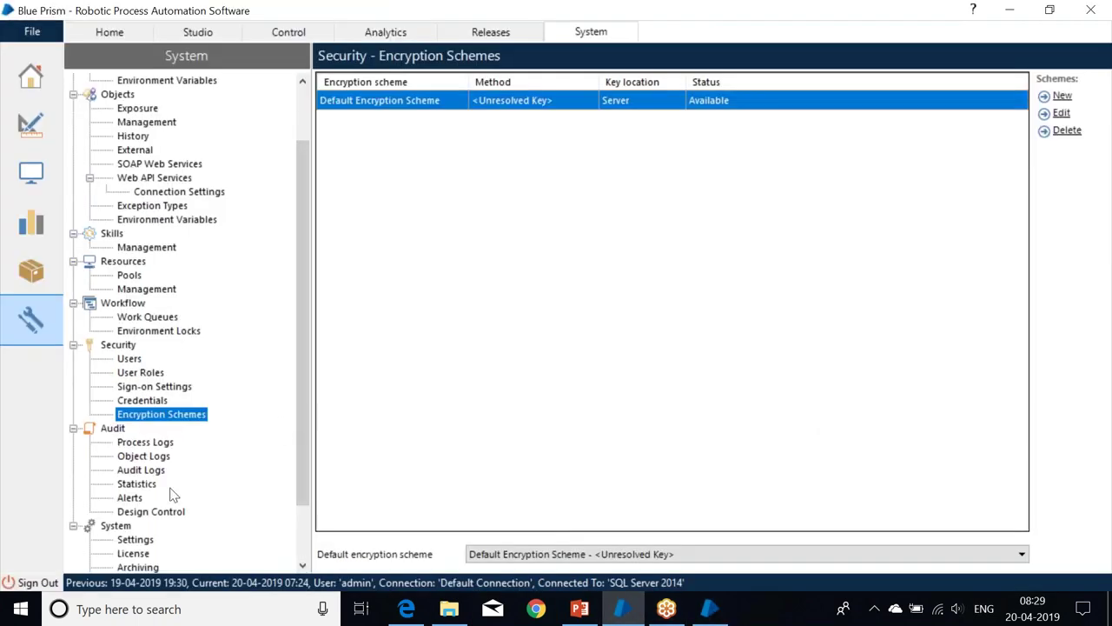
left_click(35, 582)
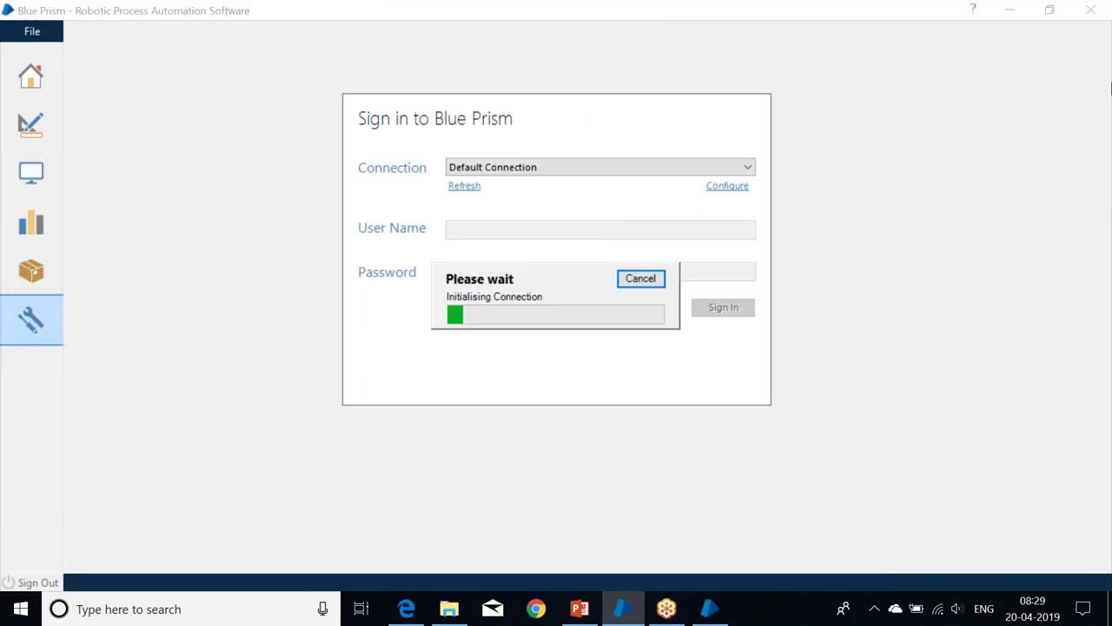
left_click(1010, 10)
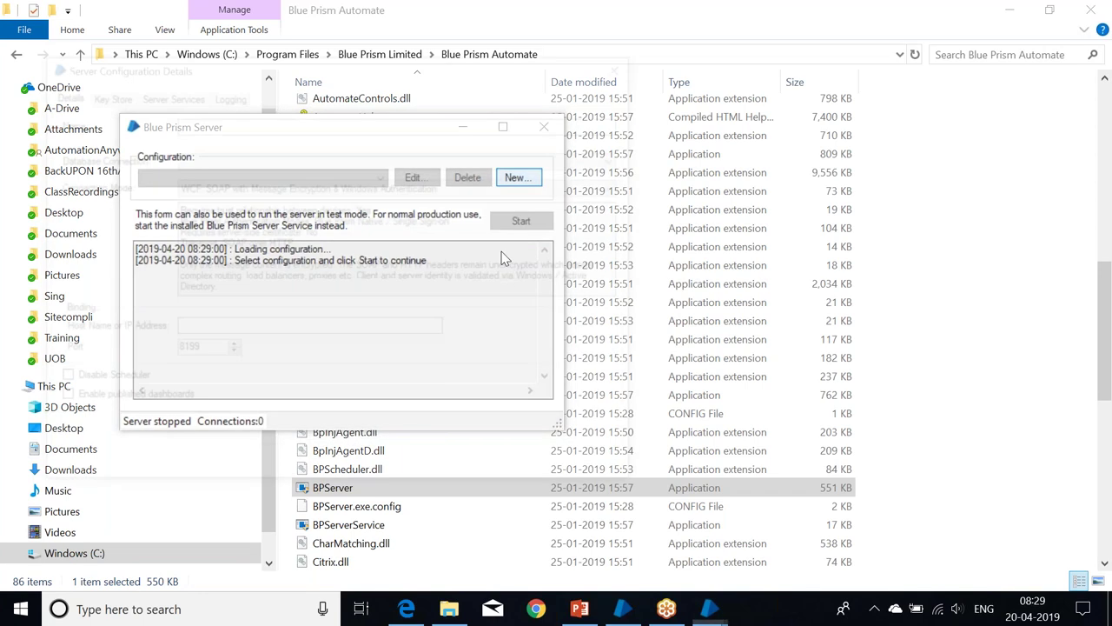
Create a new Blue Prism Server configuration and start adding an encryption key to its key store.
left_click(517, 178)
left_click(111, 97)
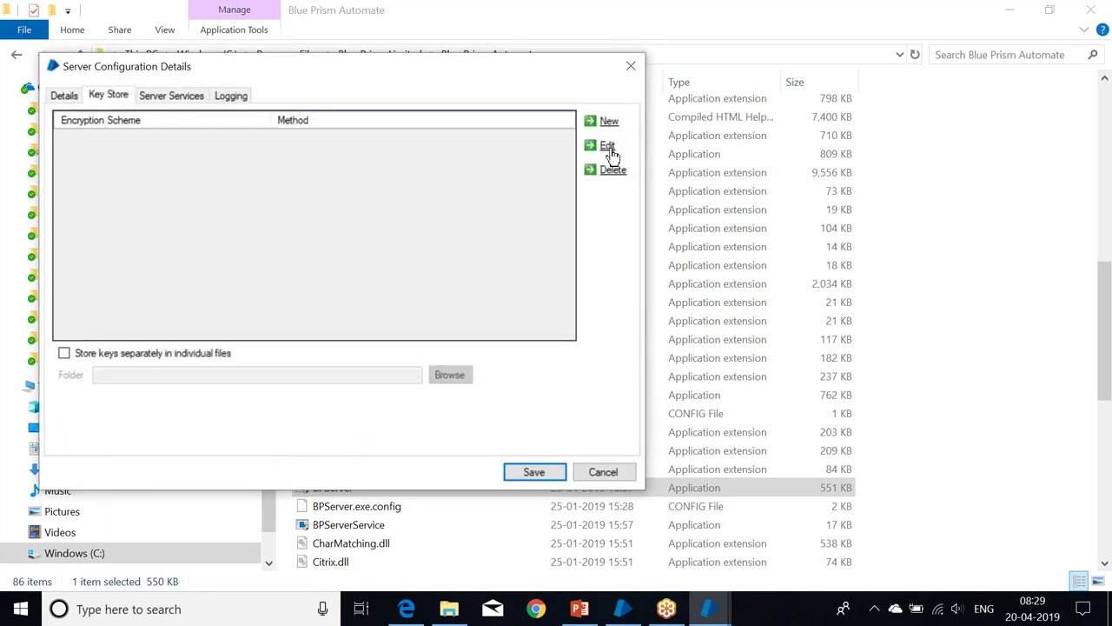
left_click(608, 121)
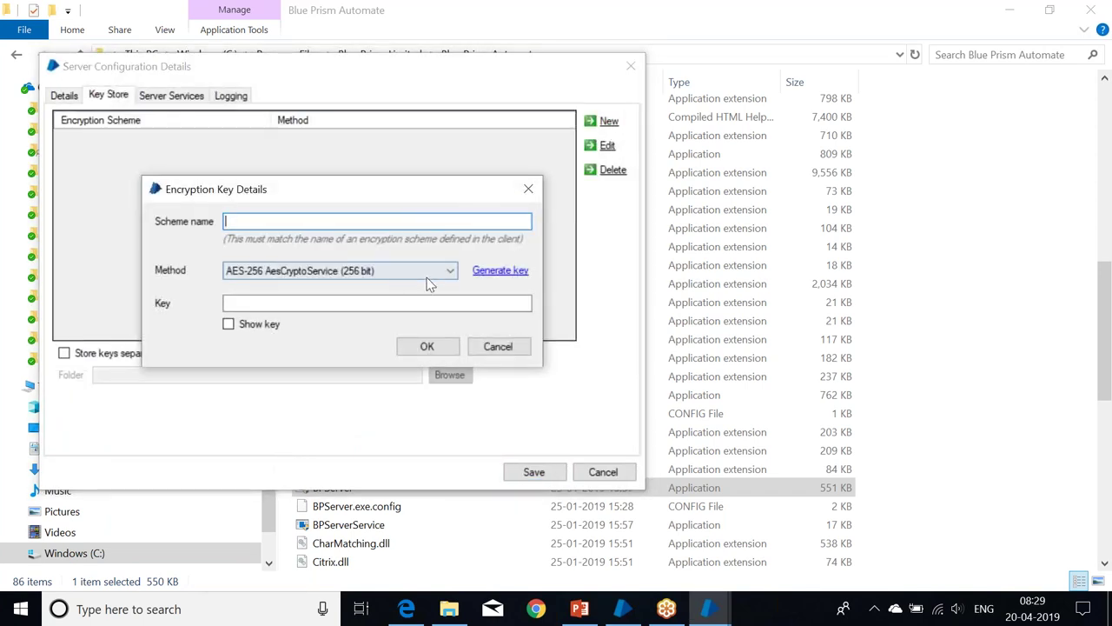
Try the Triple DES and AES-256 RijndaelManaged methods for the key, returning the selection to AES-256 AesCryptoService (256 bit).
left_click(452, 273)
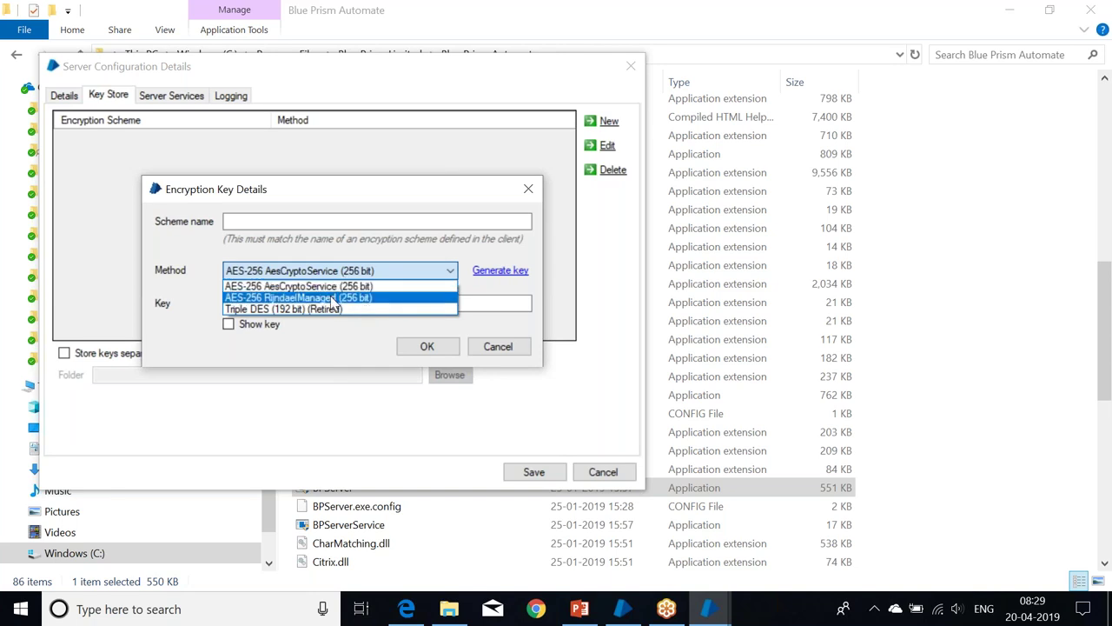
left_click(325, 309)
left_click(317, 276)
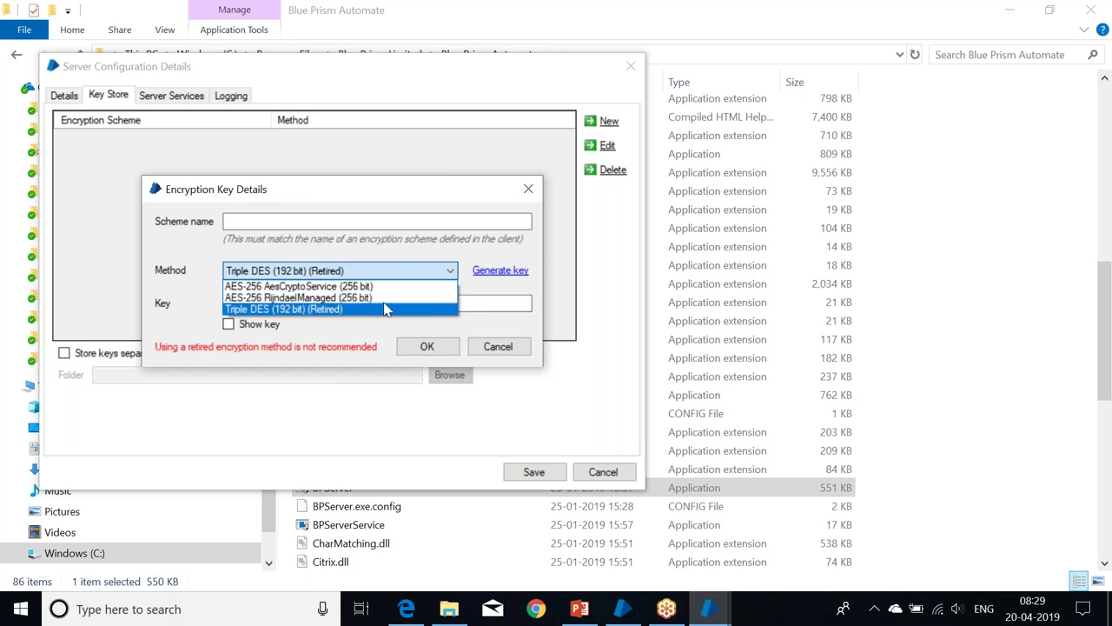
left_click(384, 279)
left_click(402, 271)
left_click(391, 290)
left_click(431, 277)
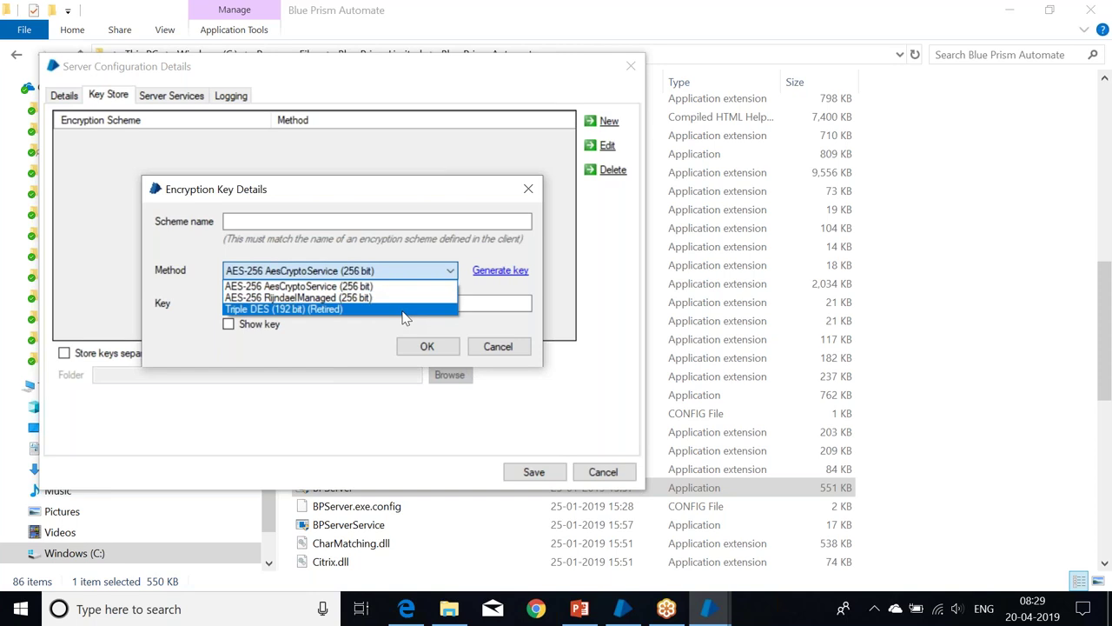
left_click(404, 310)
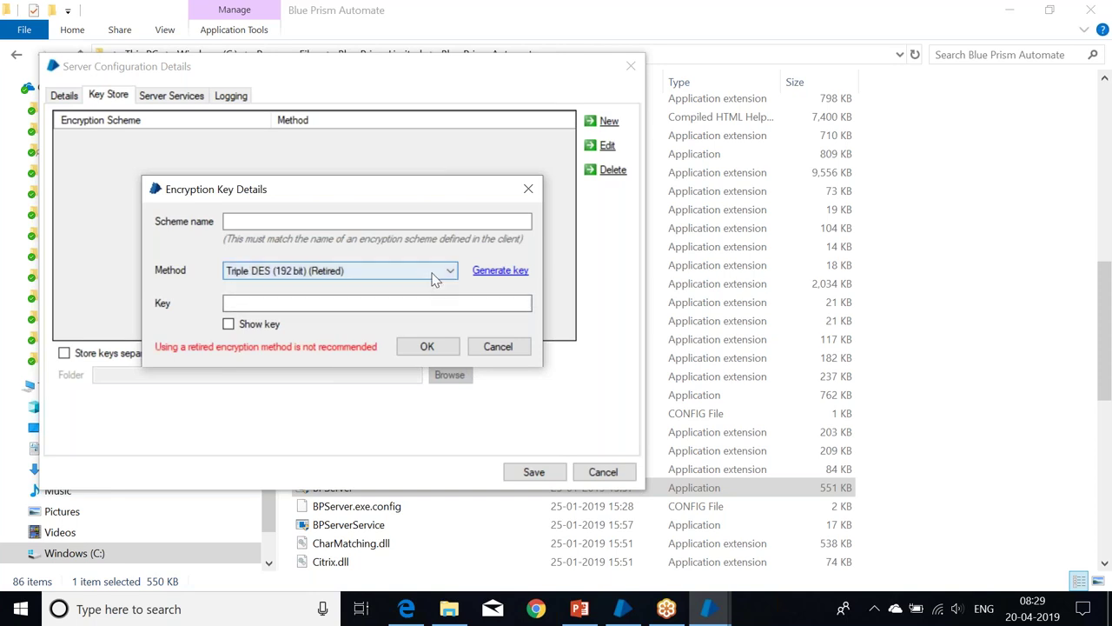
left_click(429, 272)
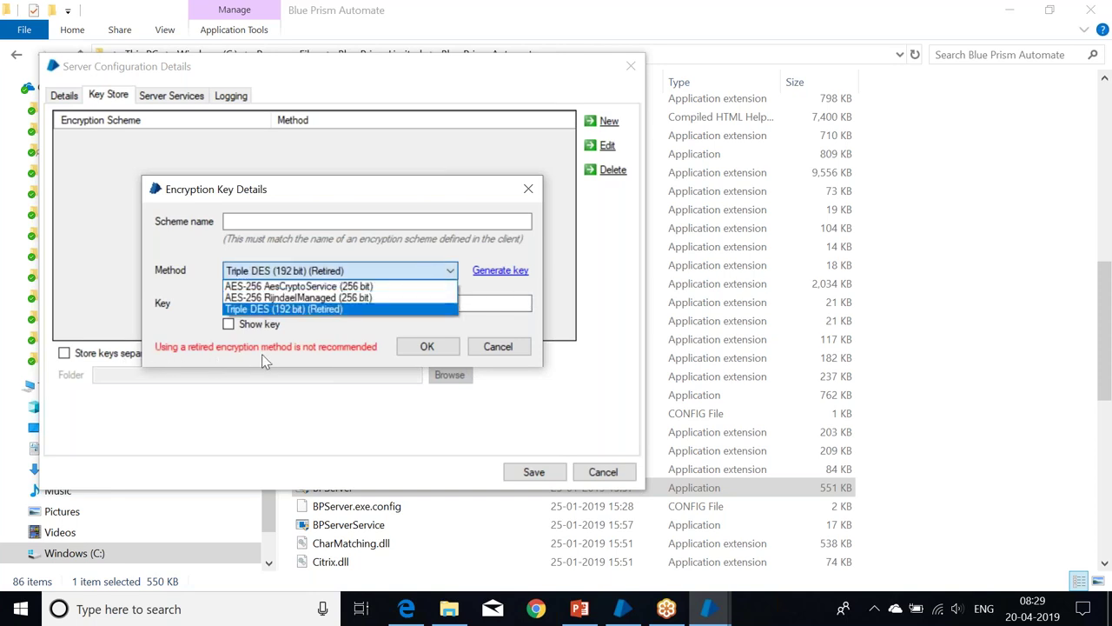
left_click(404, 299)
left_click(422, 273)
left_click(400, 286)
left_click(424, 271)
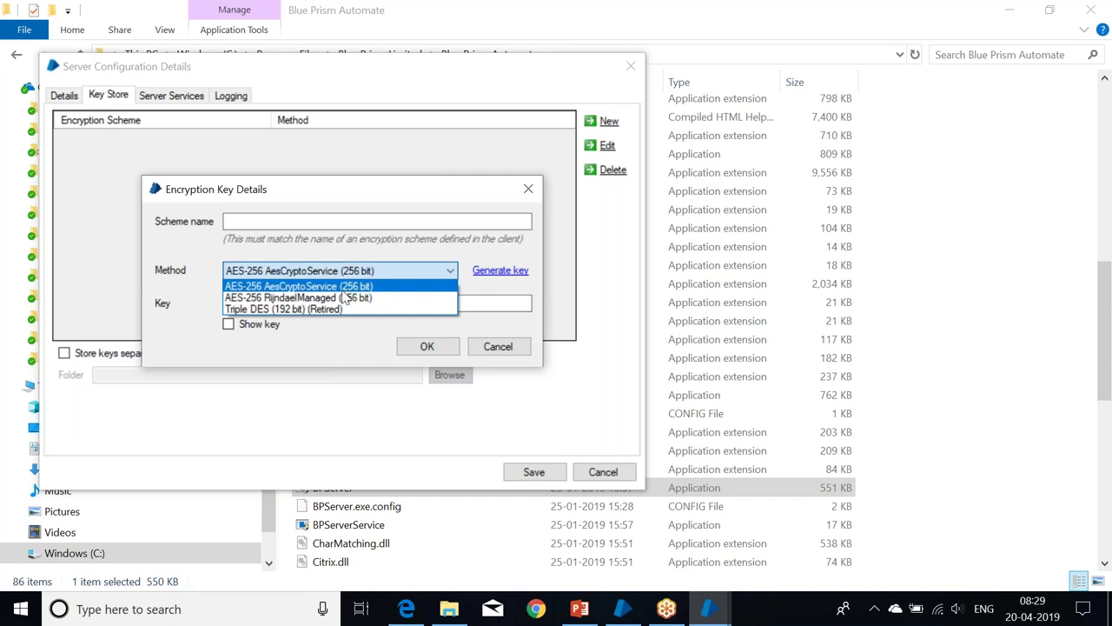
left_click(344, 286)
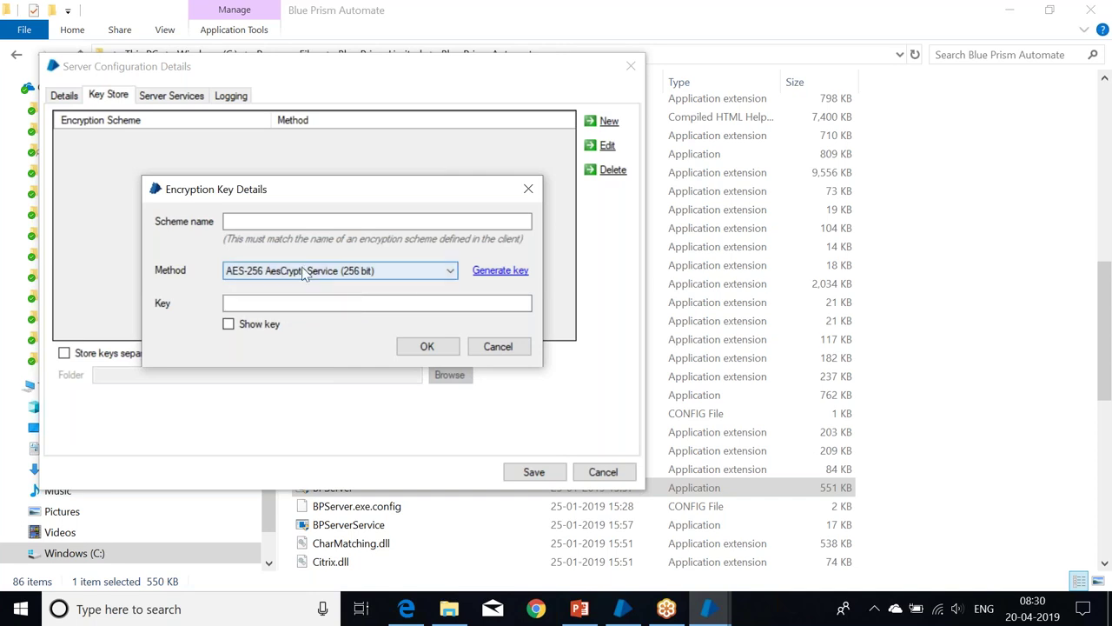
Name the scheme Default, generate its encryption key, reveal and copy the key, and accept the key details.
left_click(293, 221)
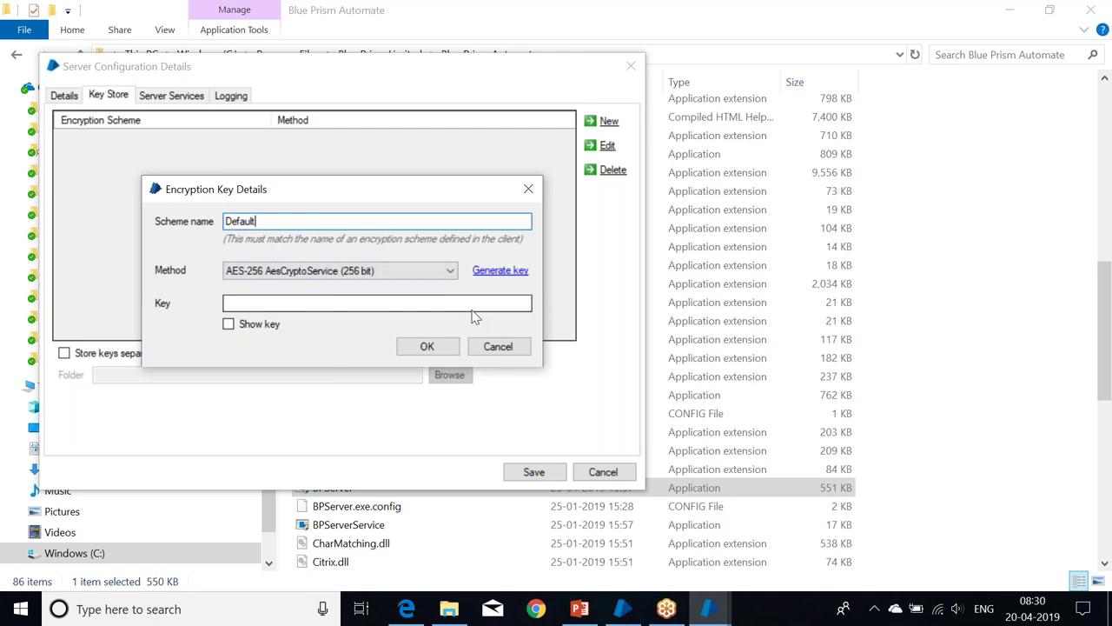
left_click(502, 271)
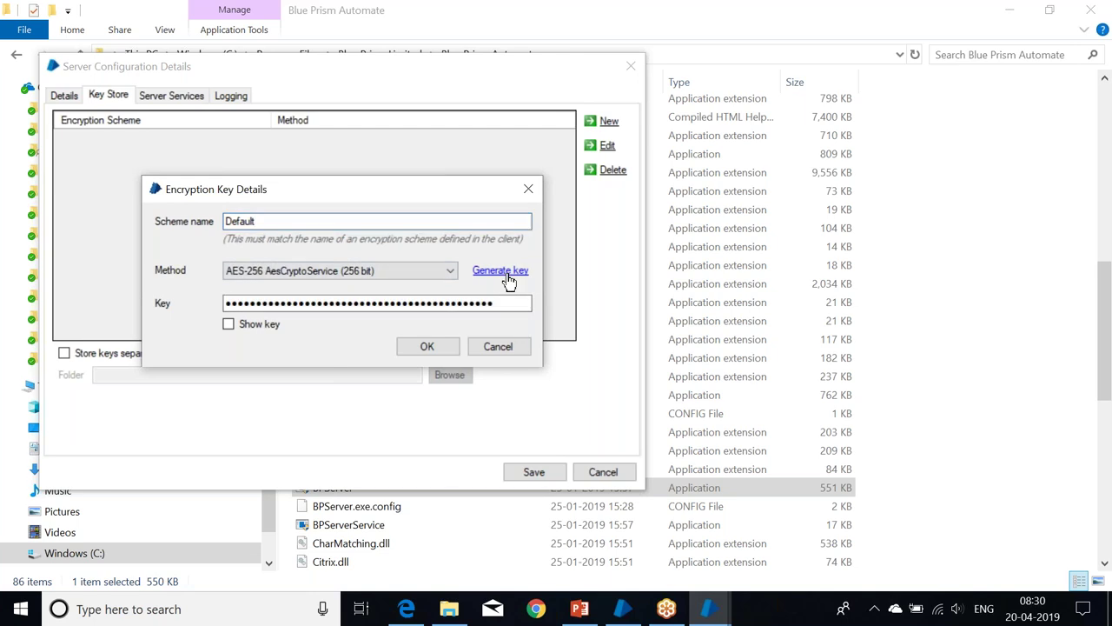
left_click(228, 323)
left_click_drag(465, 305, 101, 293)
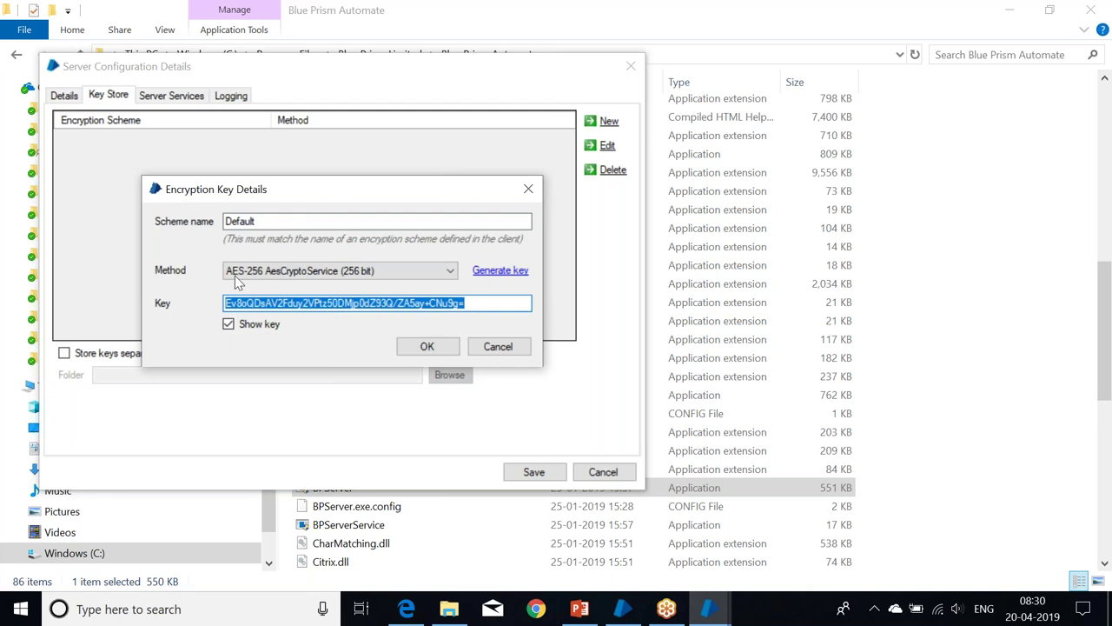
left_click(427, 346)
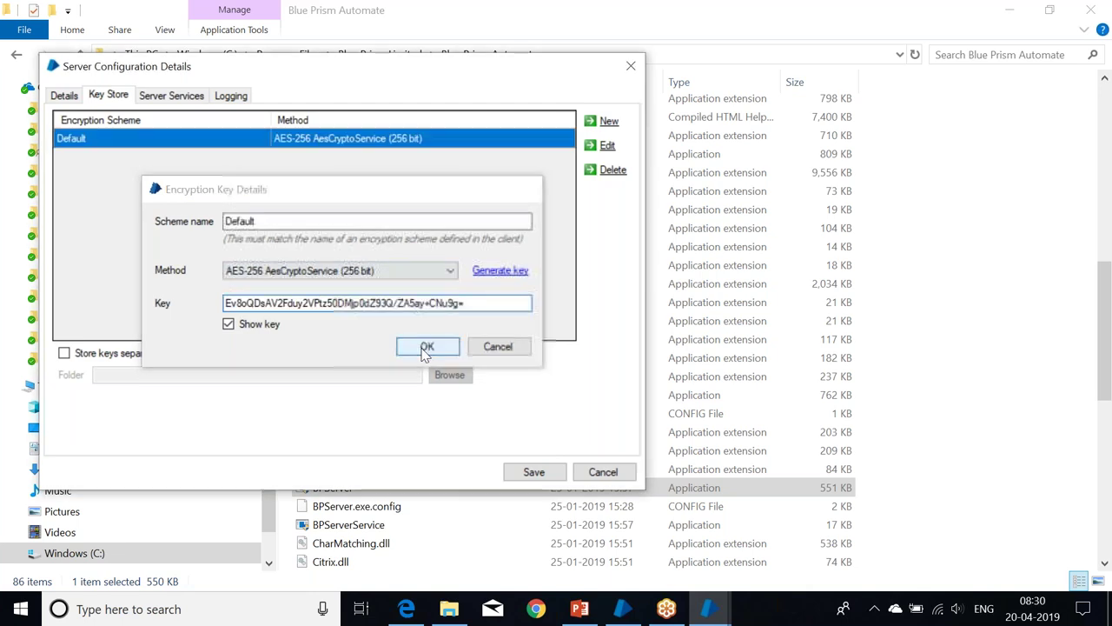
Save the Default server configuration and close the Blue Prism Server window.
left_click(532, 474)
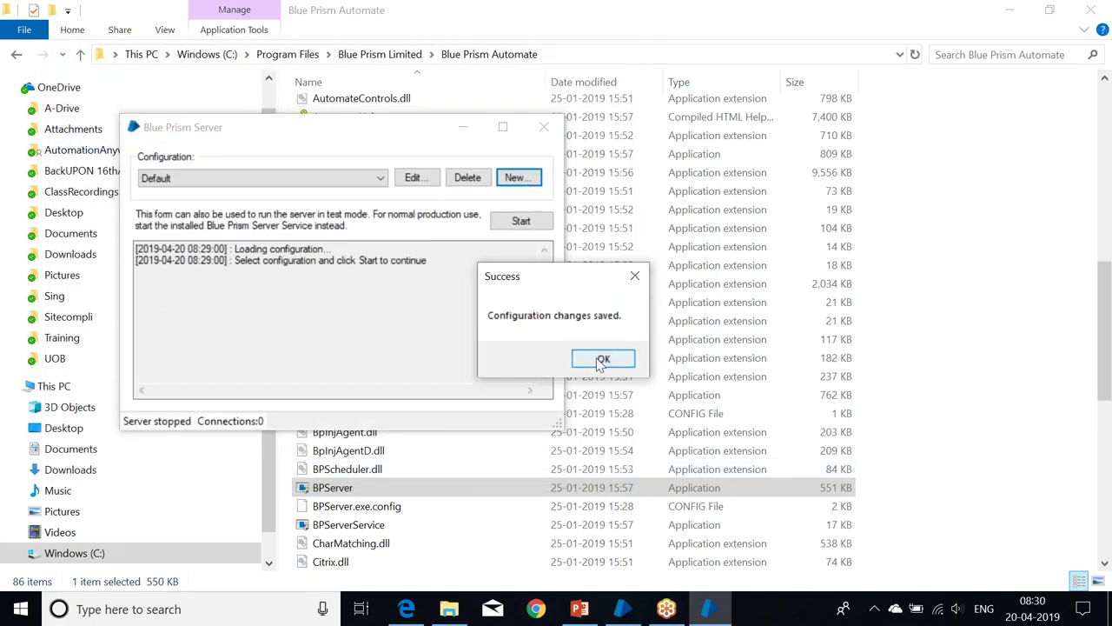
left_click(600, 359)
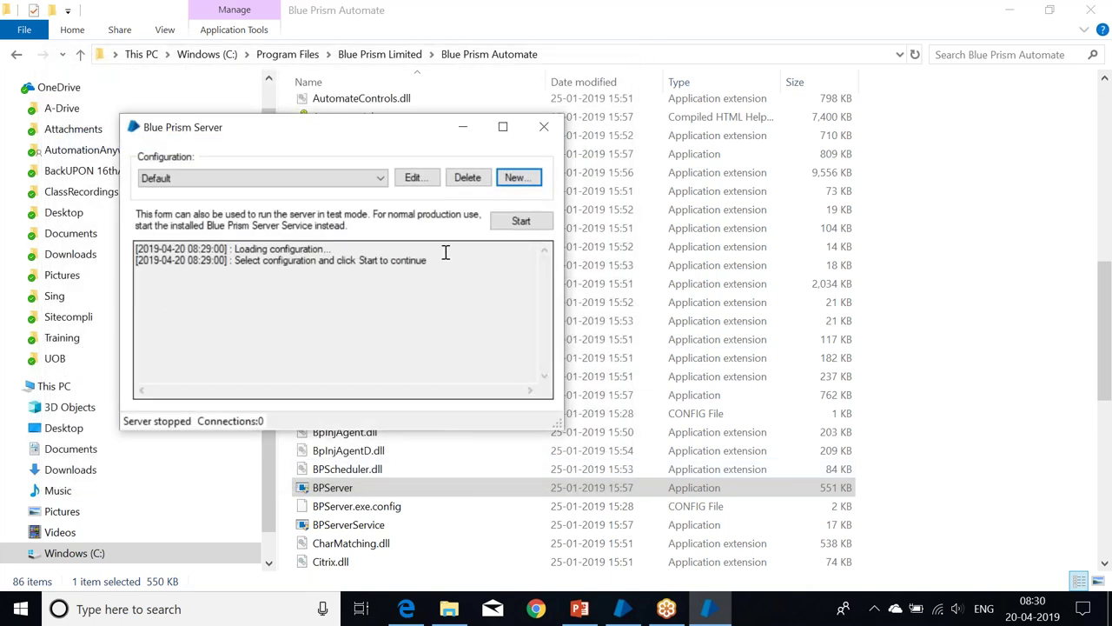
left_click(544, 130)
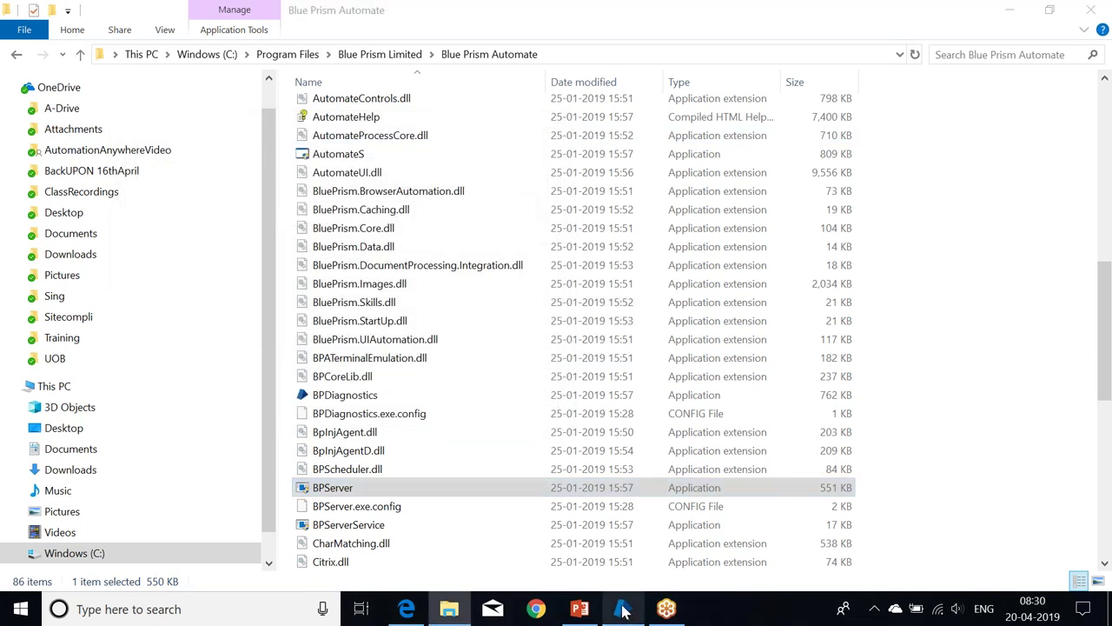
Switch to the main Blue Prism window and sign in as admin with the account password.
left_click(623, 608)
type("admin")
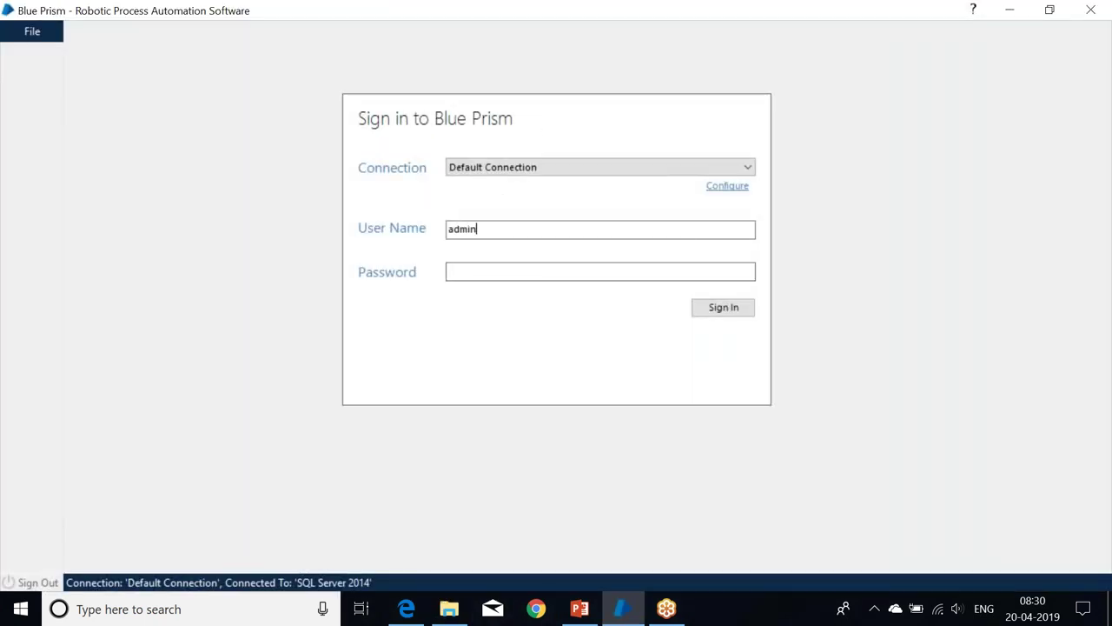
key("Tab")
type("a")
left_click(726, 312)
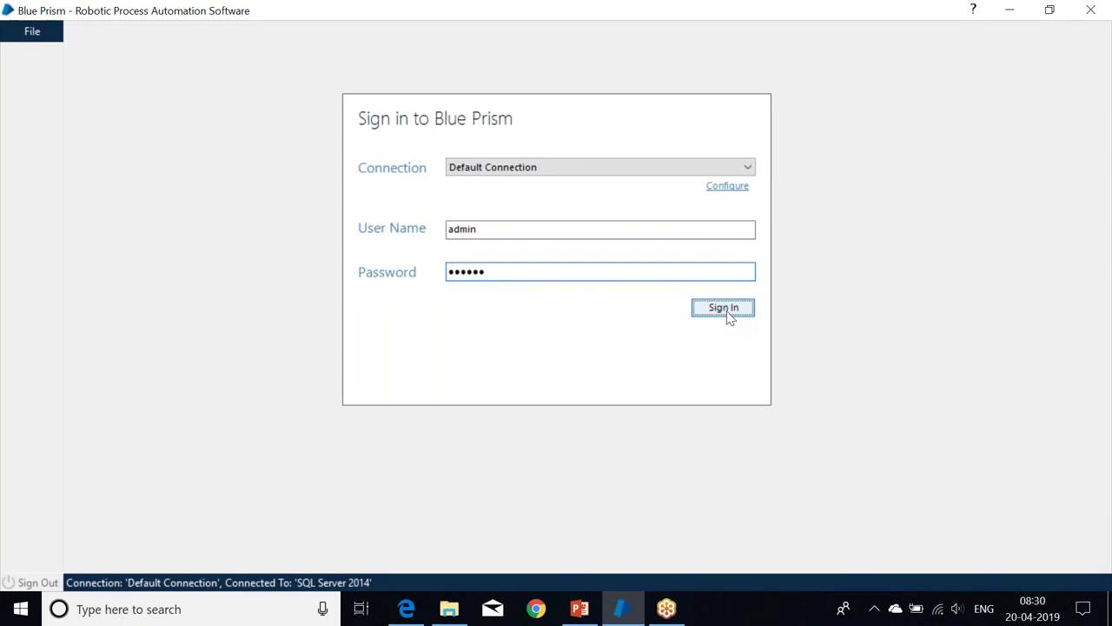
In the system's encryption schemes, set the Default Encryption Scheme's location to Database and paste the copied encryption key.
left_click(588, 33)
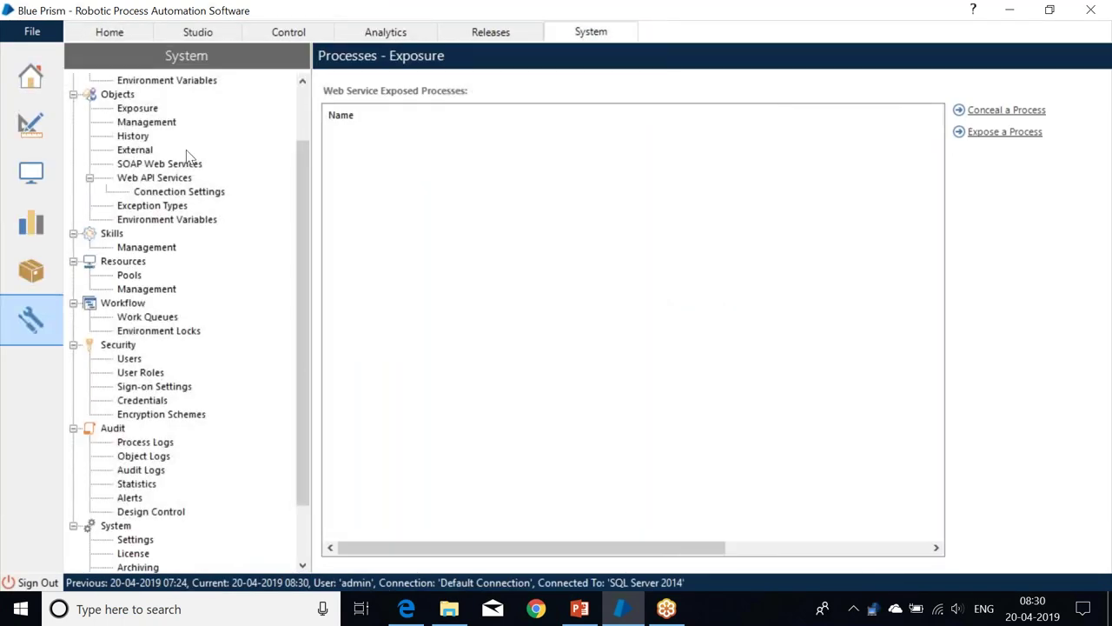
scroll(173, 193, "up", 2)
scroll(158, 441, "down", 4)
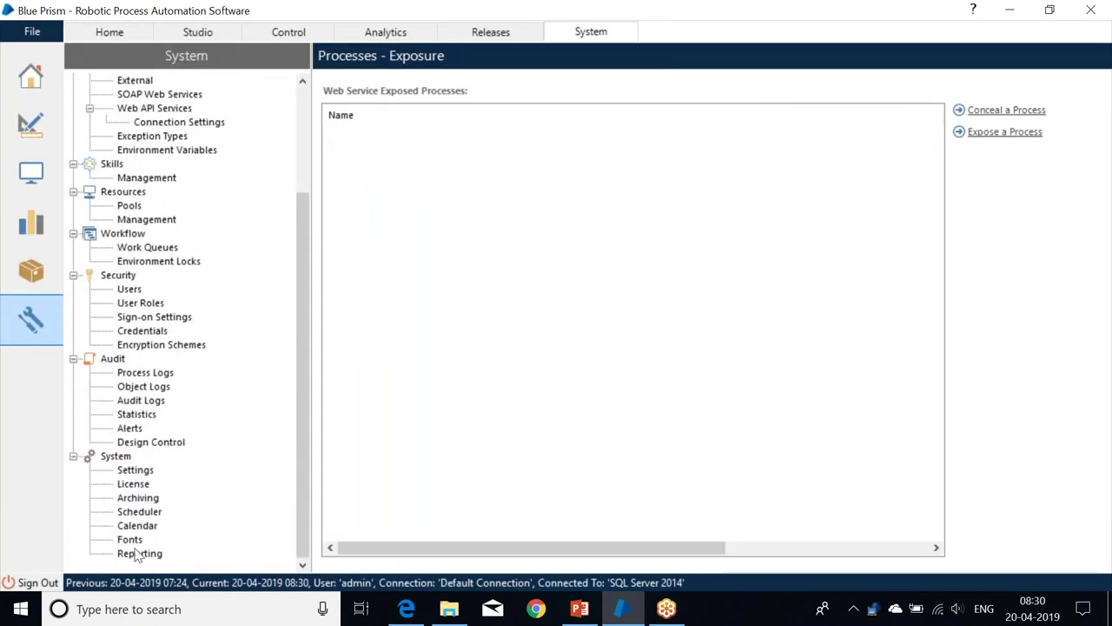
left_click(143, 345)
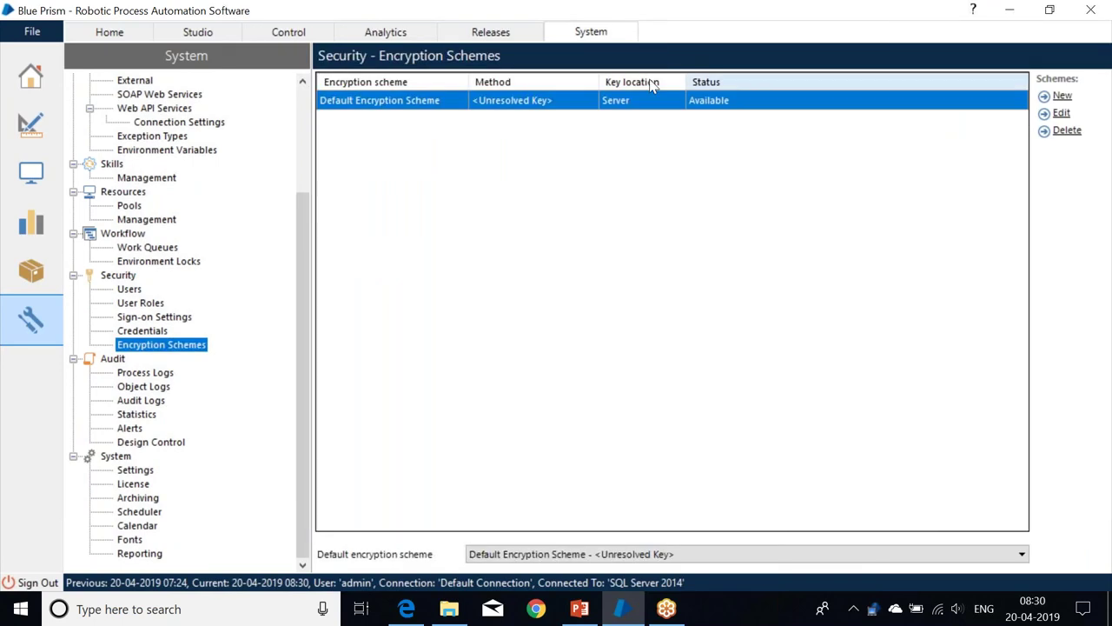
left_click(1061, 114)
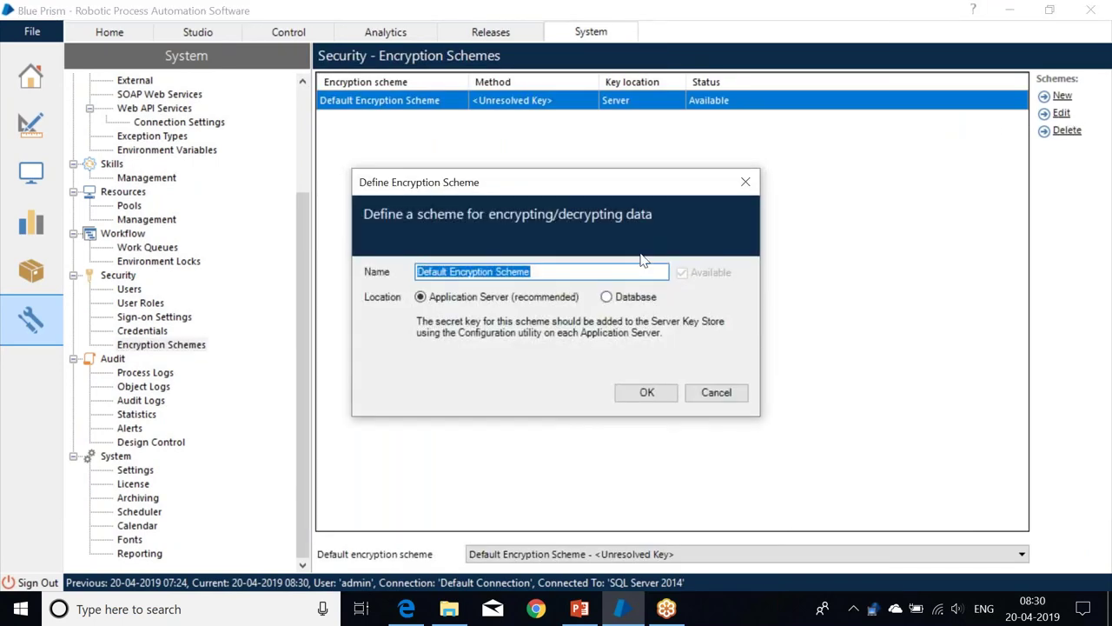
left_click(607, 297)
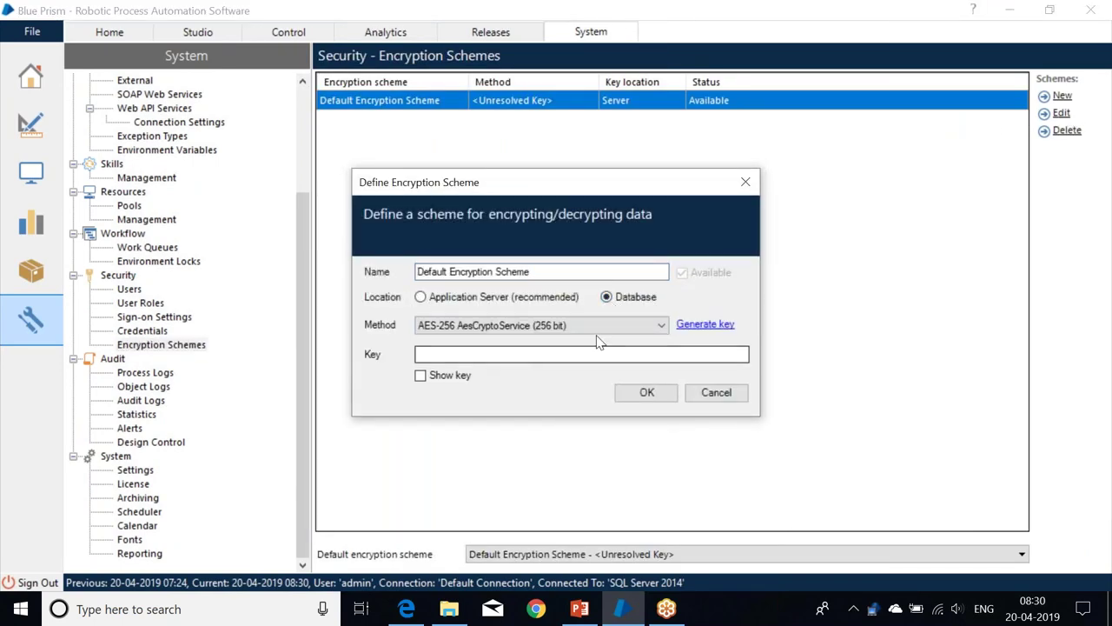
left_click(569, 354)
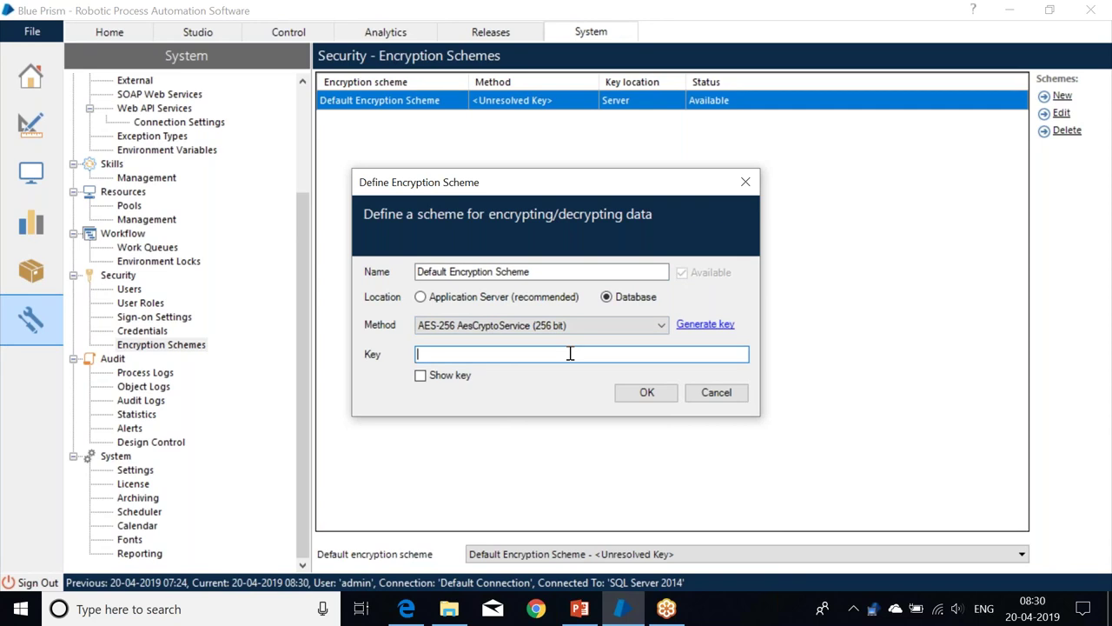
key("ctrl+v")
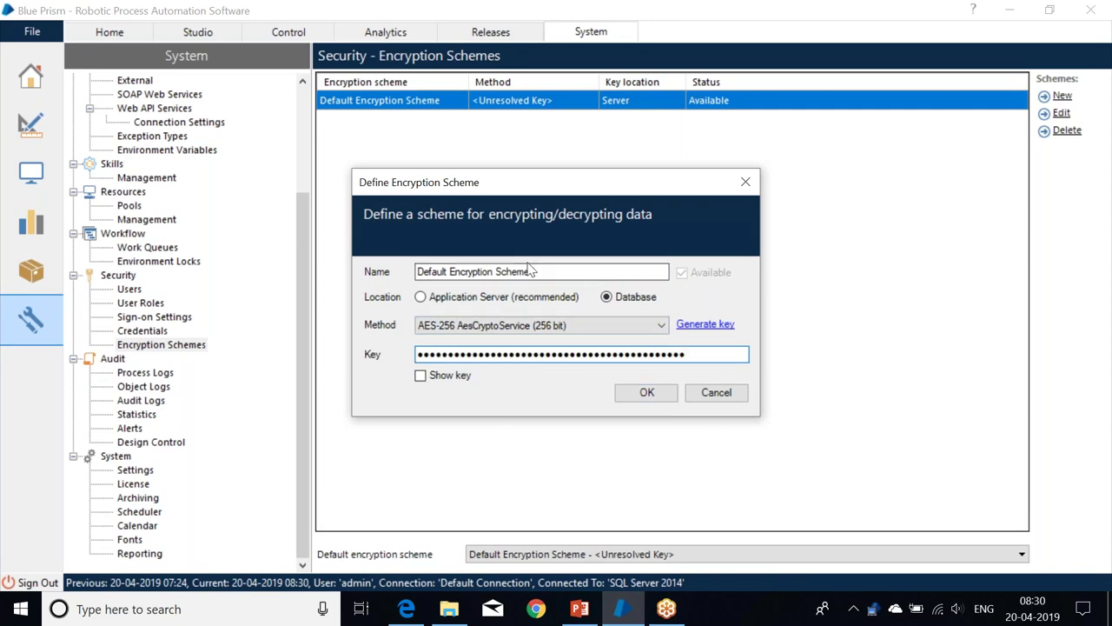
left_click(652, 393)
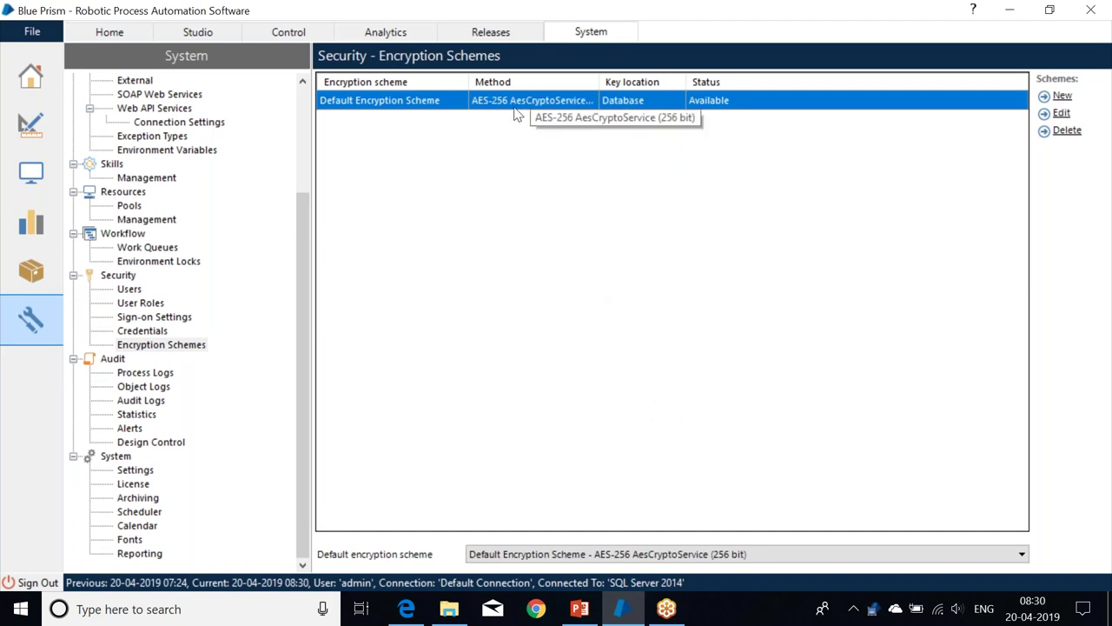
View the security credentials, the work queues' encryption settings and the session control page.
left_click(136, 332)
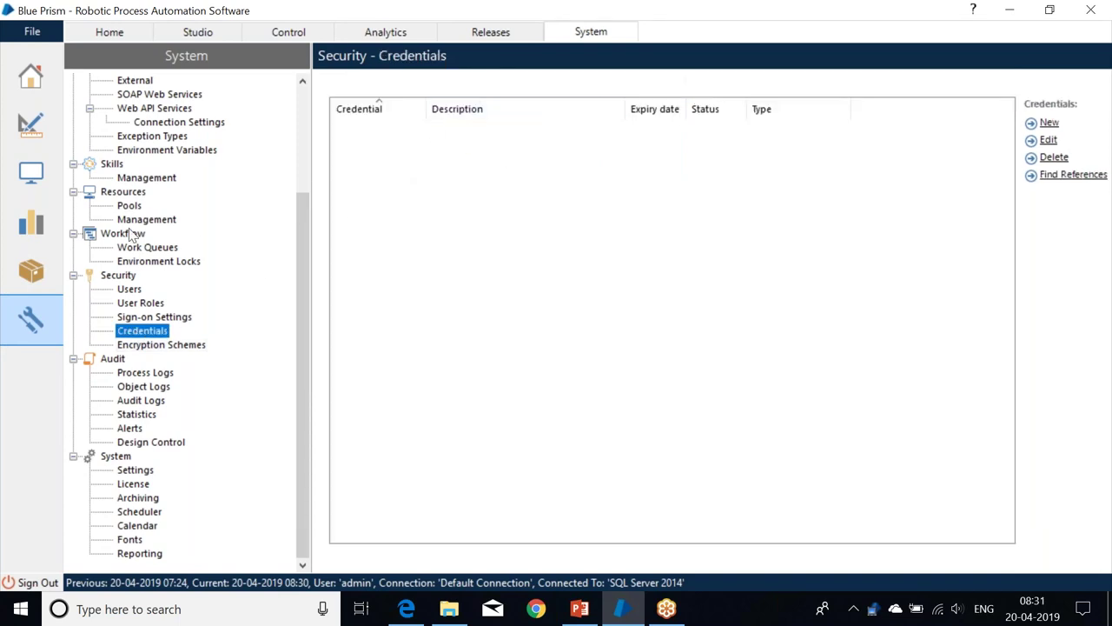
left_click(146, 248)
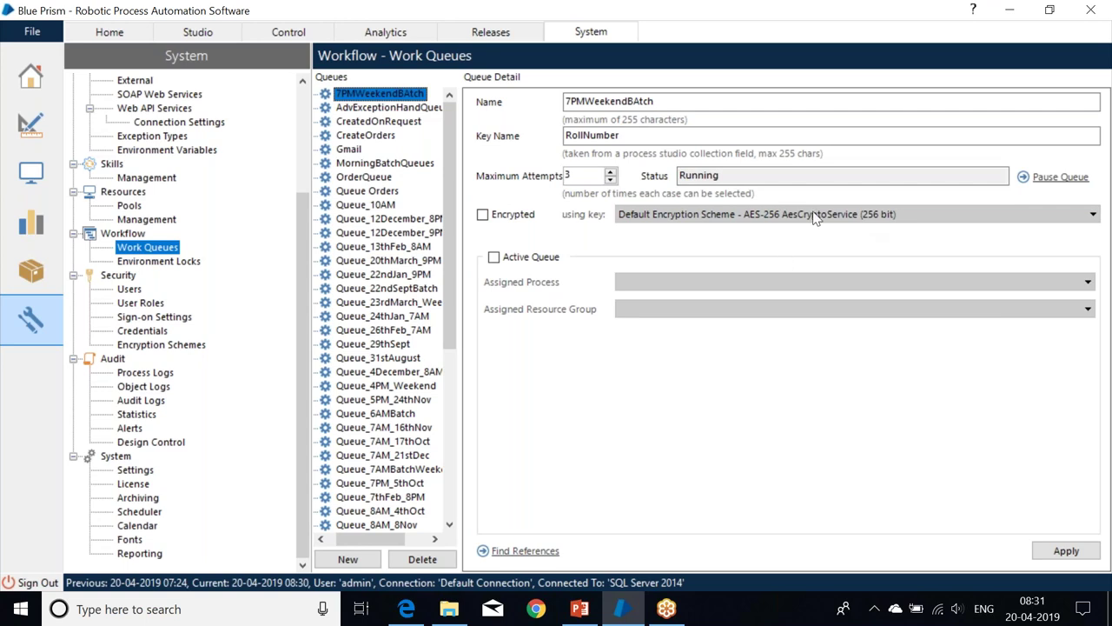
left_click(278, 36)
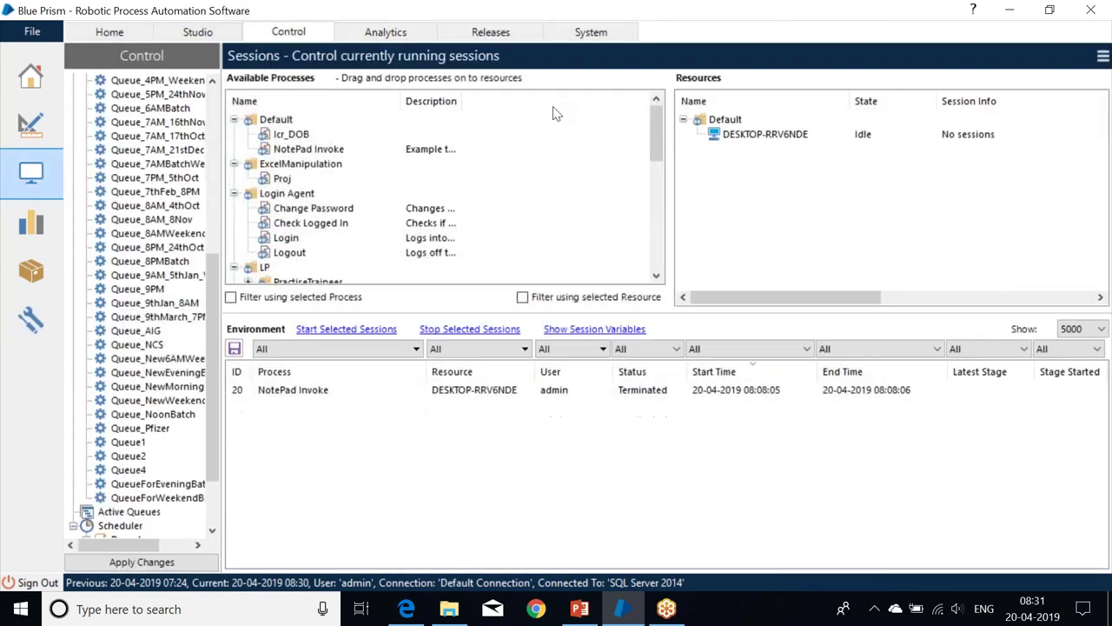
Collapse the Queue Management and Session Management branches in the Control navigation tree.
scroll(75, 261, "up", 8)
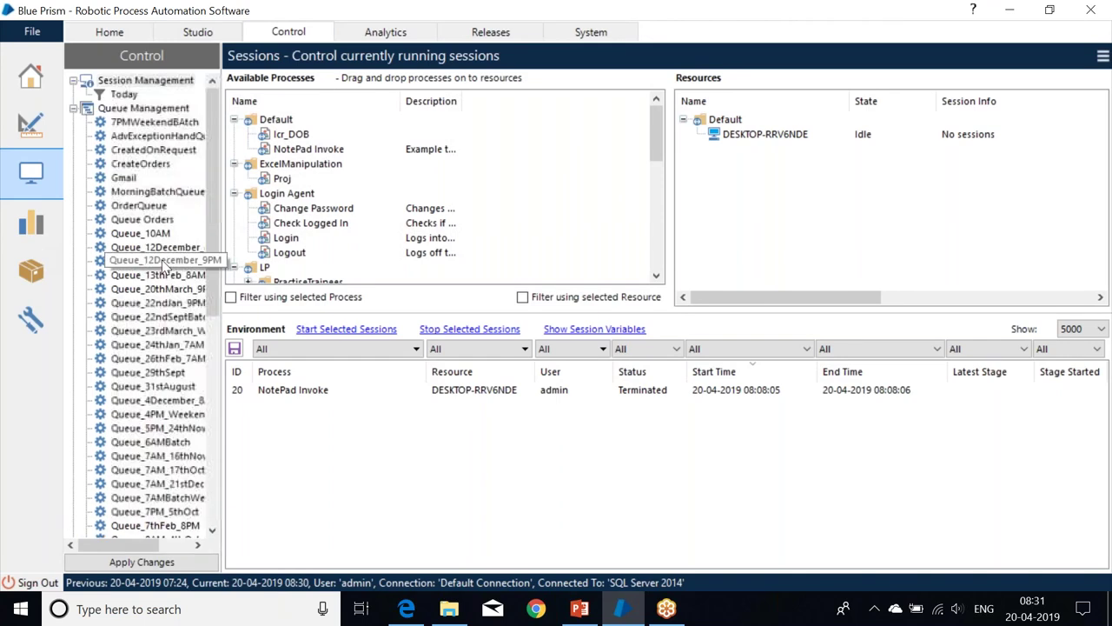
left_click(74, 109)
left_click(74, 81)
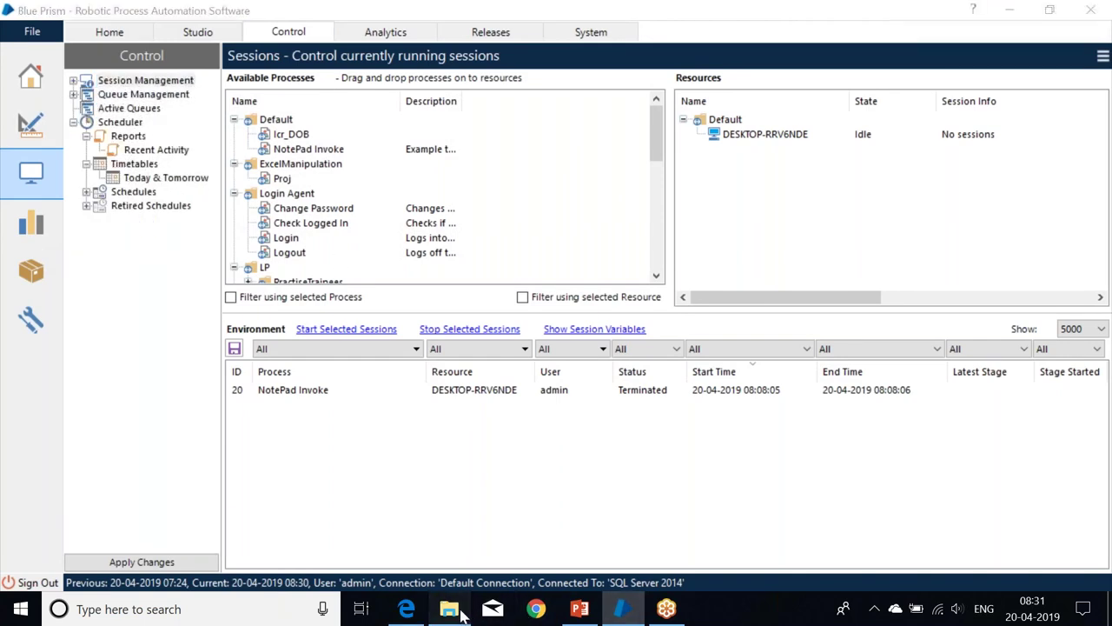
Look through the available processes in session control and switch to the PowerPoint presentation.
left_click(466, 611)
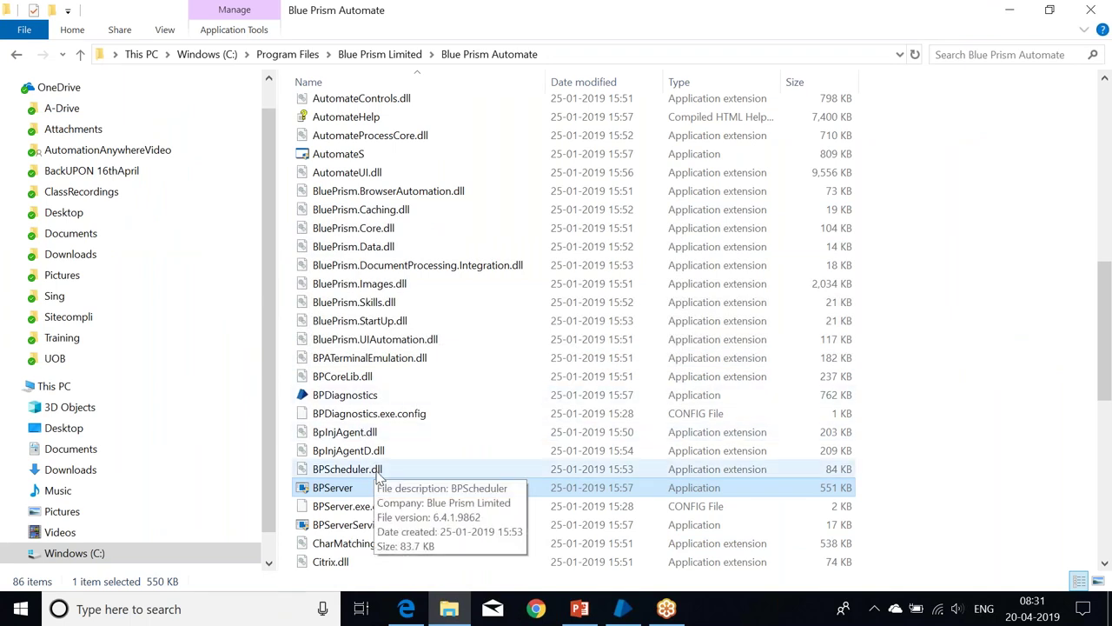
key("alt+Tab")
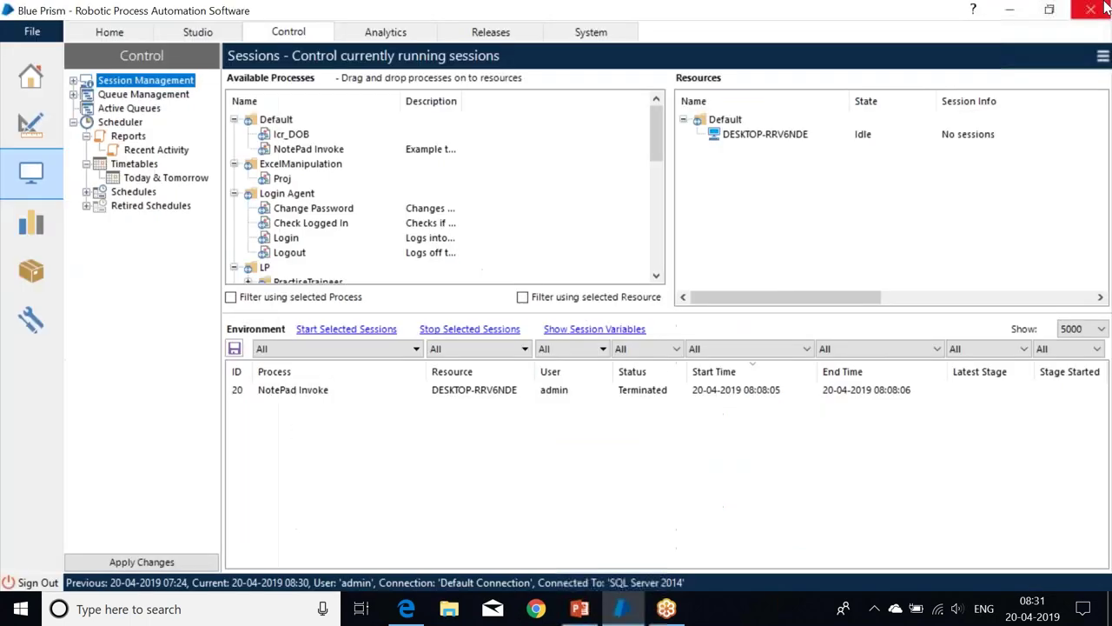
left_click_drag(656, 114, 656, 140)
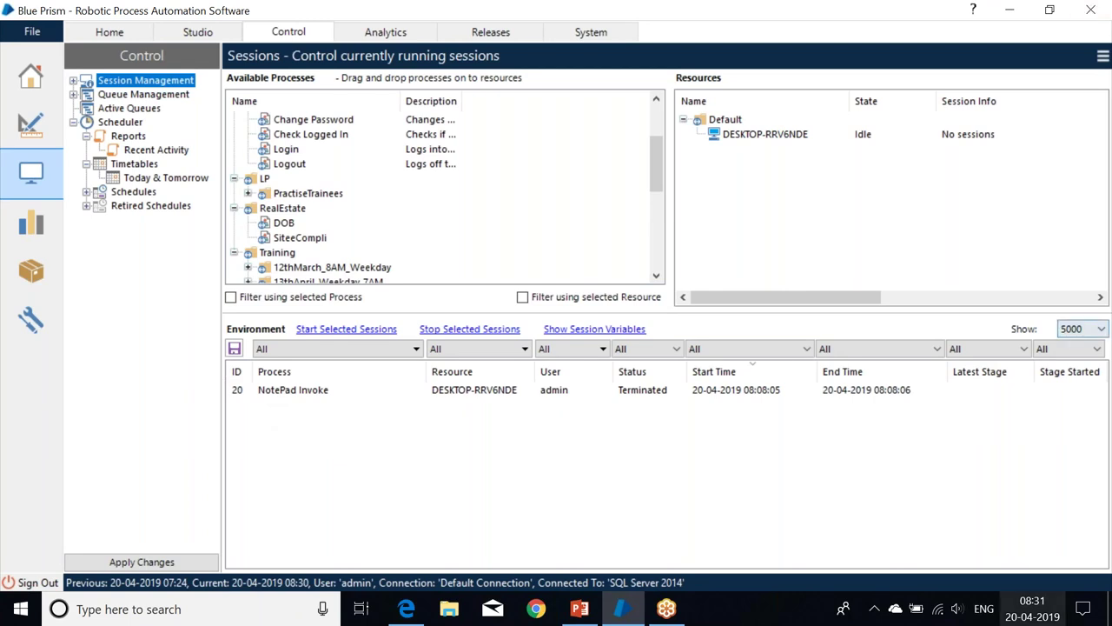
left_click(579, 609)
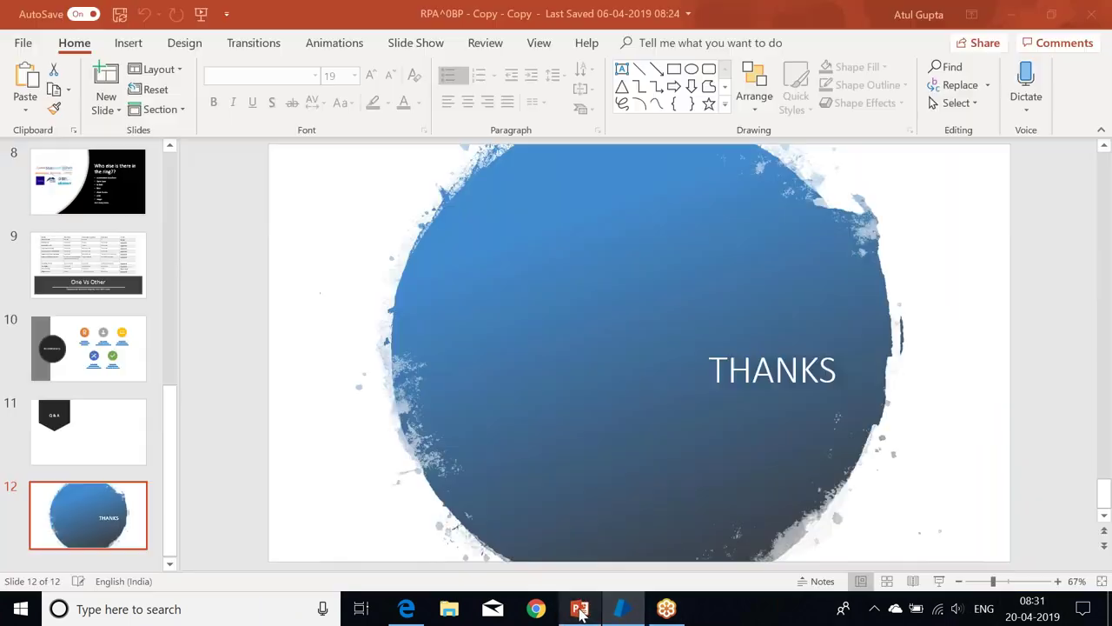